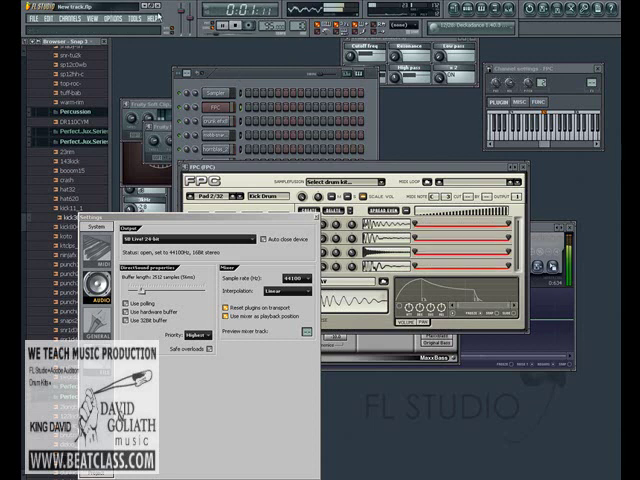
Stop the beat's playback and reset the song position to zero
{"action": "left_click", "coordinate": [245, 25]}
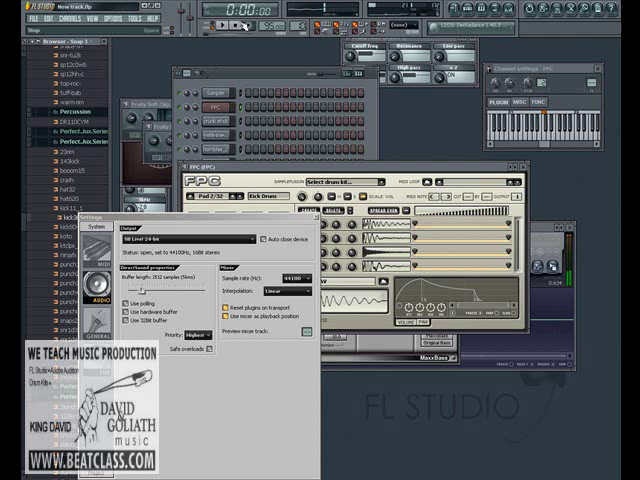